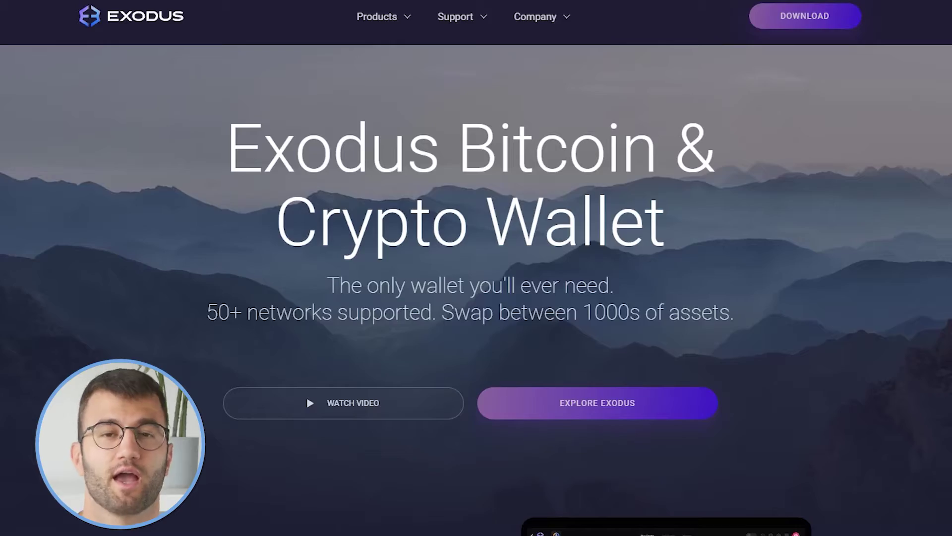
# Step: Scroll down the Exodus homepage to review the wallet's features
pyautogui.scroll(-7, 476, 268)
pyautogui.scroll(-10, 476, 268)
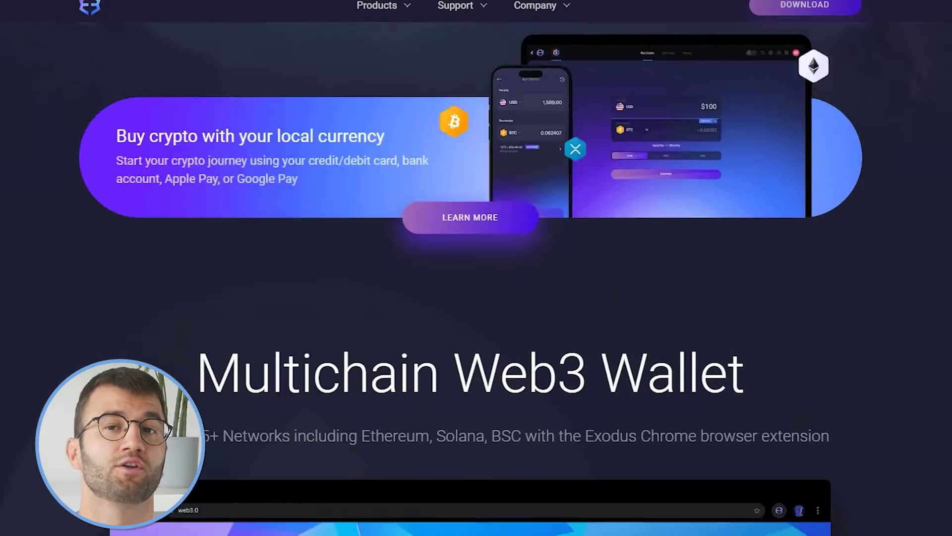
pyautogui.scroll(-15, 476, 267)
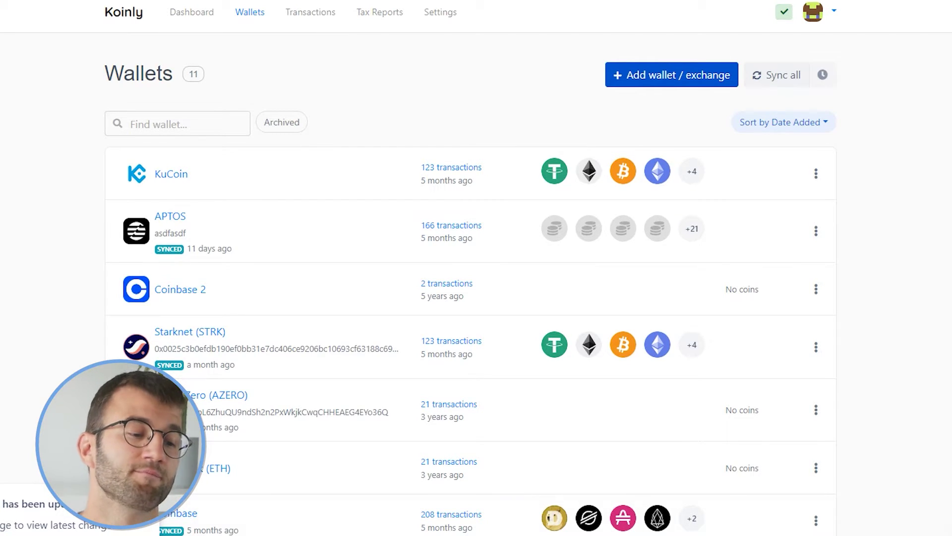
# Step: Add the Exodus wallet with auto-sync and open its Ethereum (ETH) blockchain connection form
pyautogui.click(671, 74)
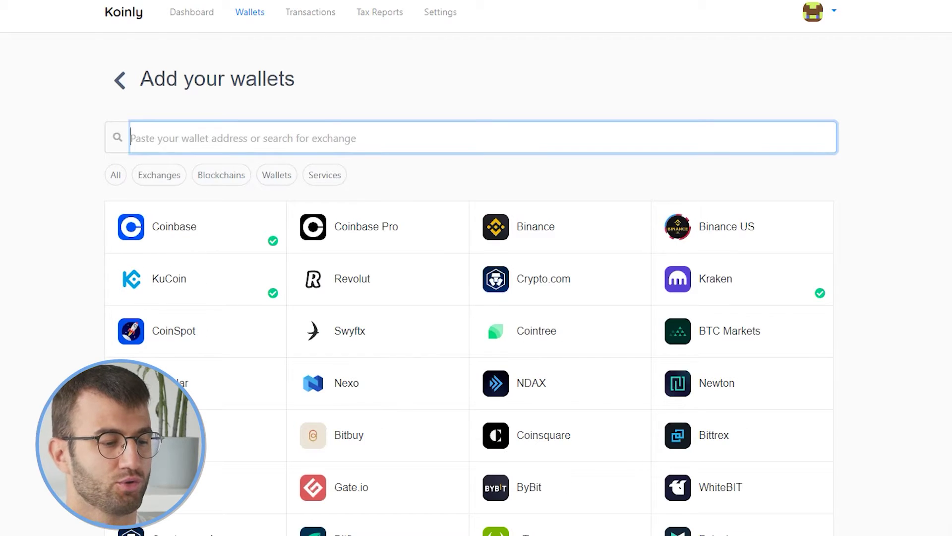
pyautogui.write('exo')
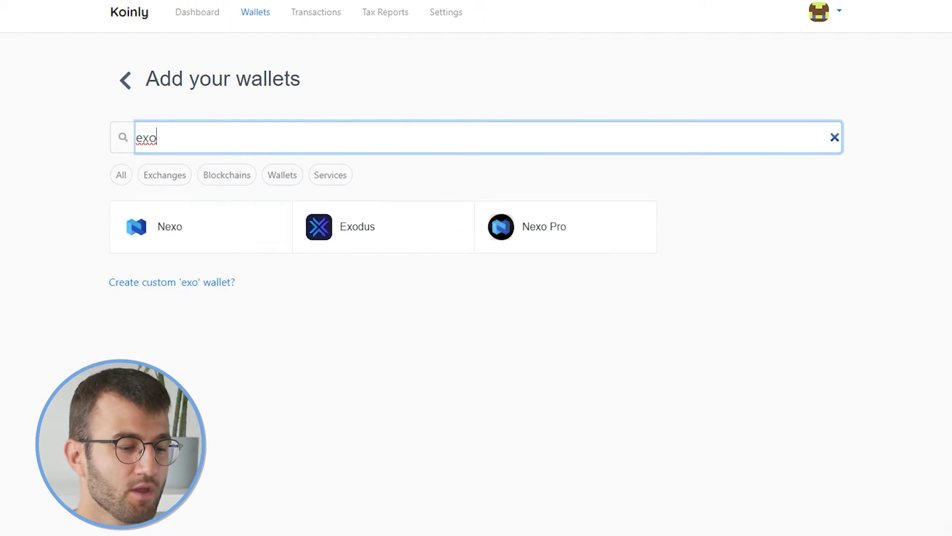
pyautogui.click(357, 226)
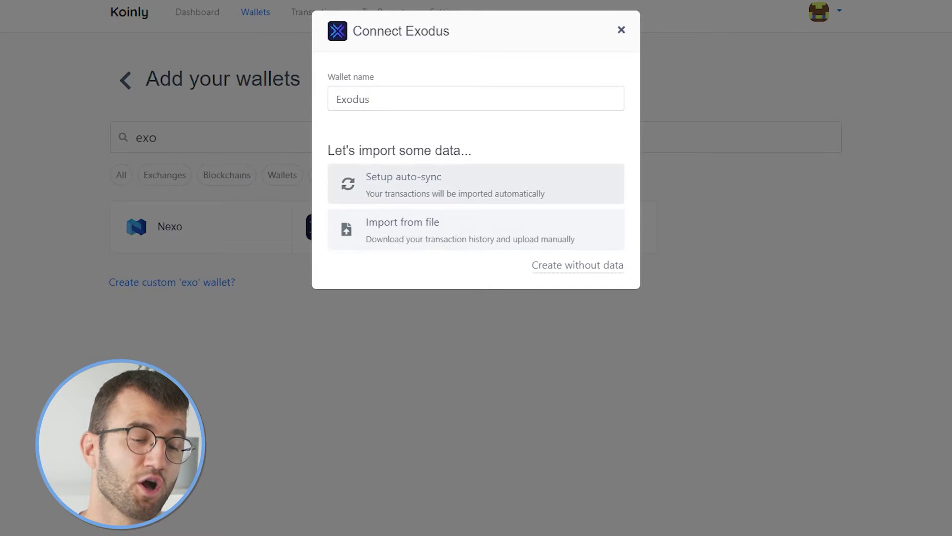
pyautogui.click(476, 184)
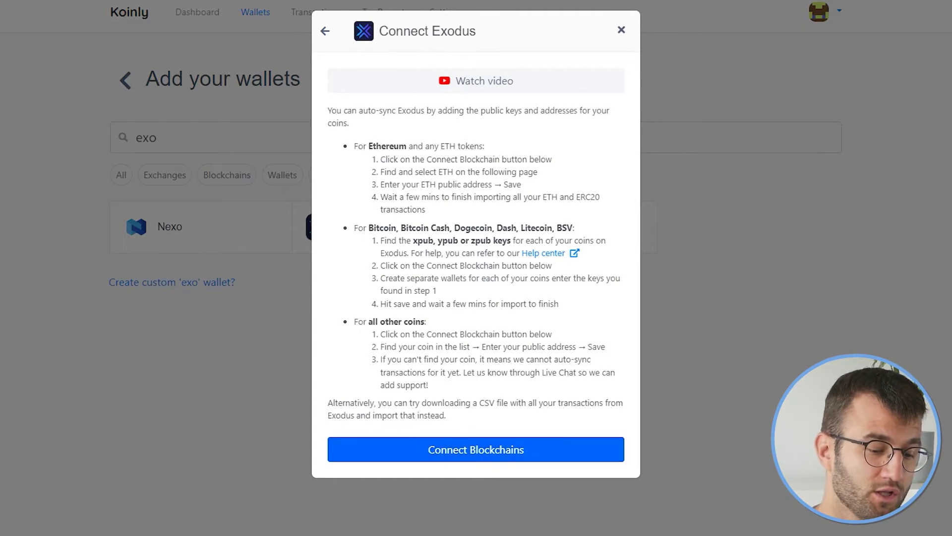
pyautogui.click(476, 449)
pyautogui.click(195, 226)
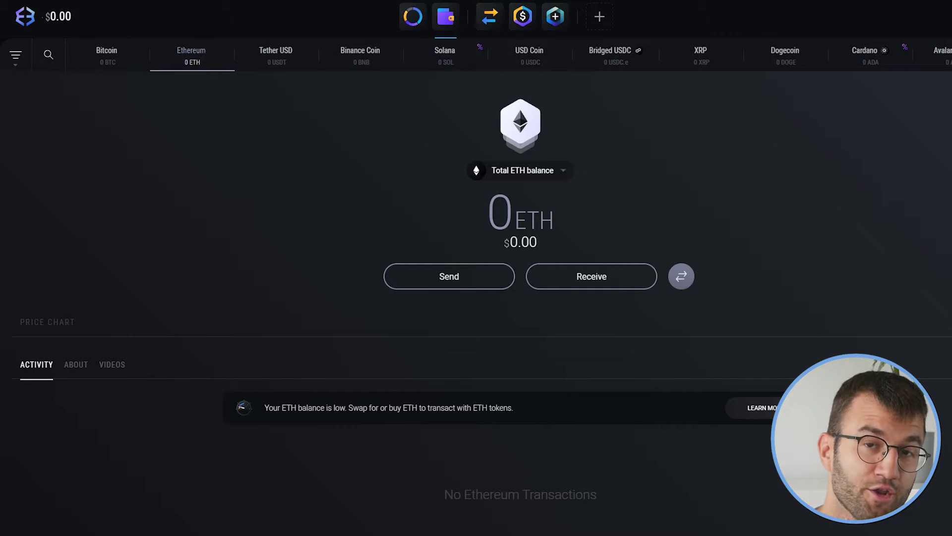
# Step: Show the Exodus receiving address and paste the Solana address into Koinly's Connect Solana (SOL) form
pyautogui.click(591, 277)
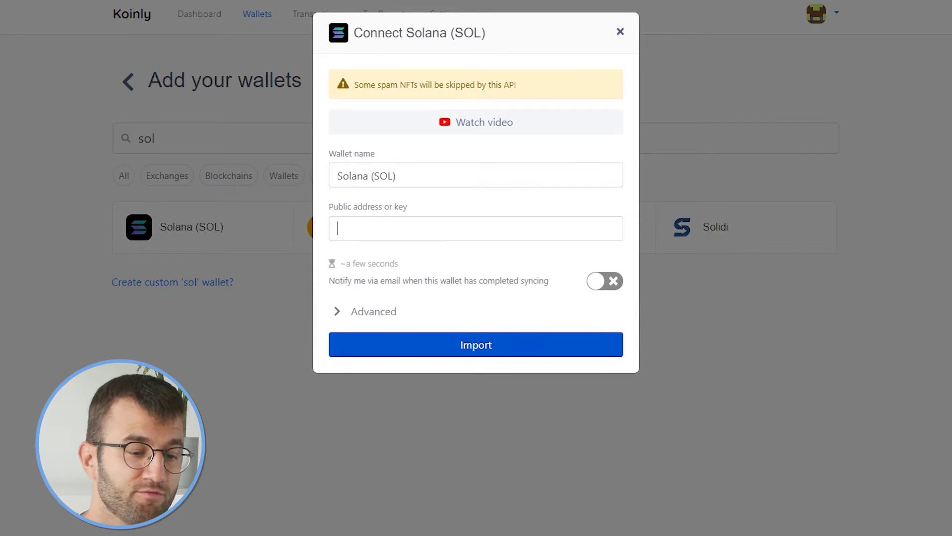
pyautogui.write('9V95D5ReqqfhEJ8HXG4rJKr8Xa6WAYFVzZA1bvcnt84z')
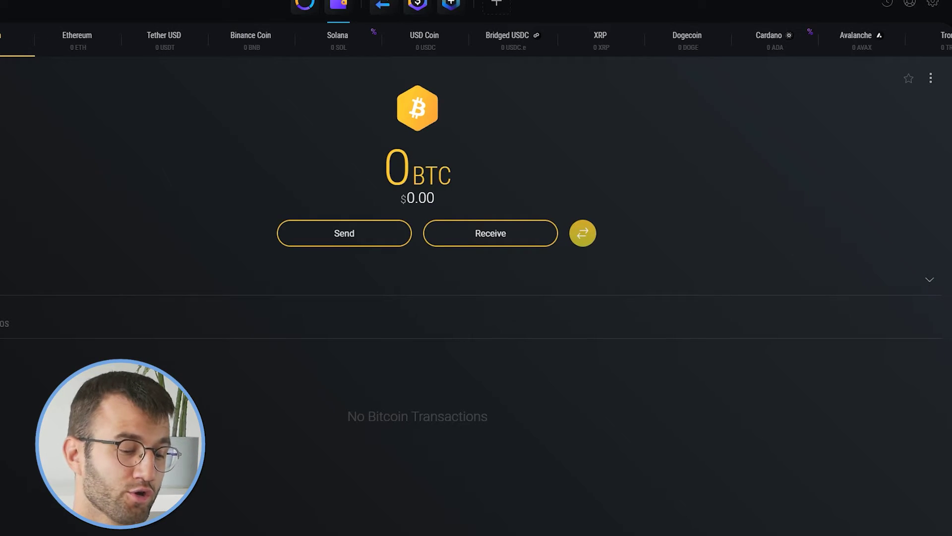
# Step: Export the Bitcoin xpub keys to exodus_0-bitcoin-xpub.txt and paste the first into Koinly's Bitcoin form
pyautogui.click(931, 78)
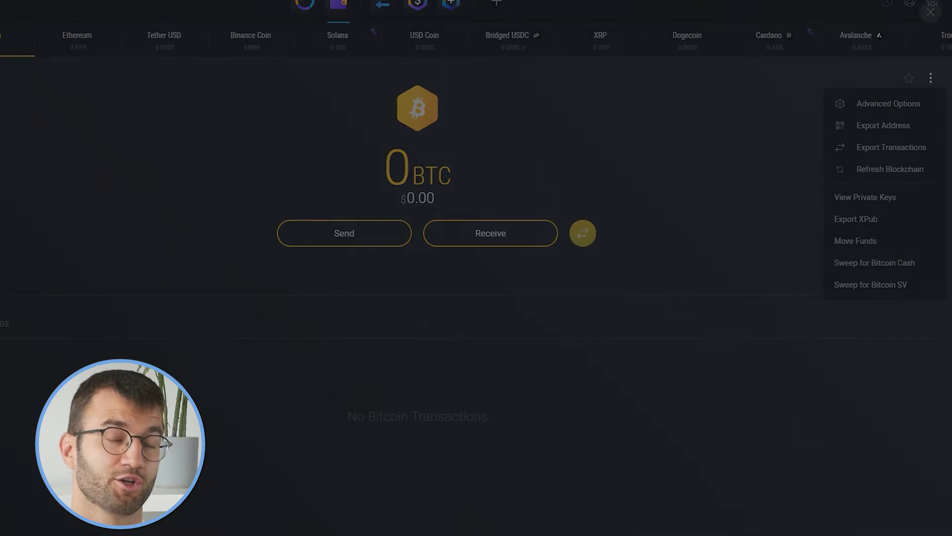
pyautogui.click(856, 218)
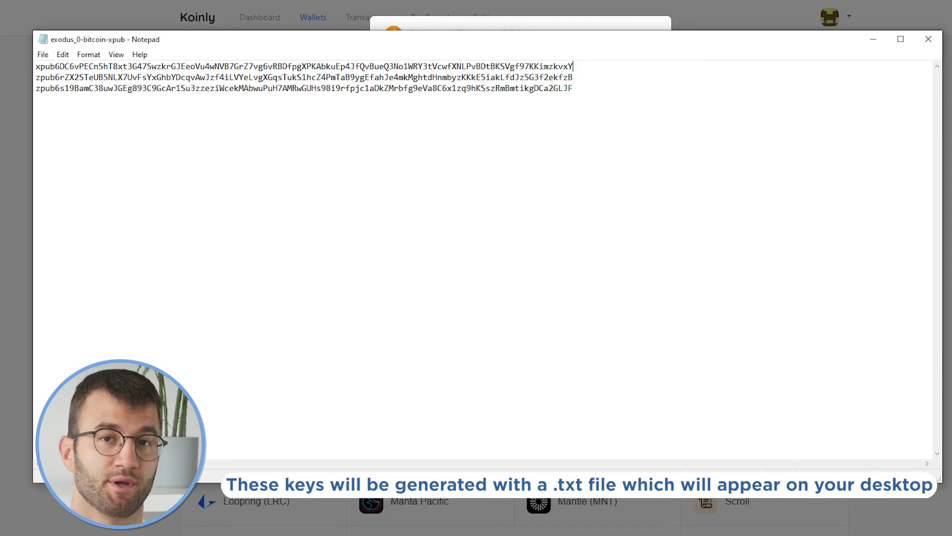
pyautogui.moveTo(573, 66); pyautogui.dragTo(103, 66)
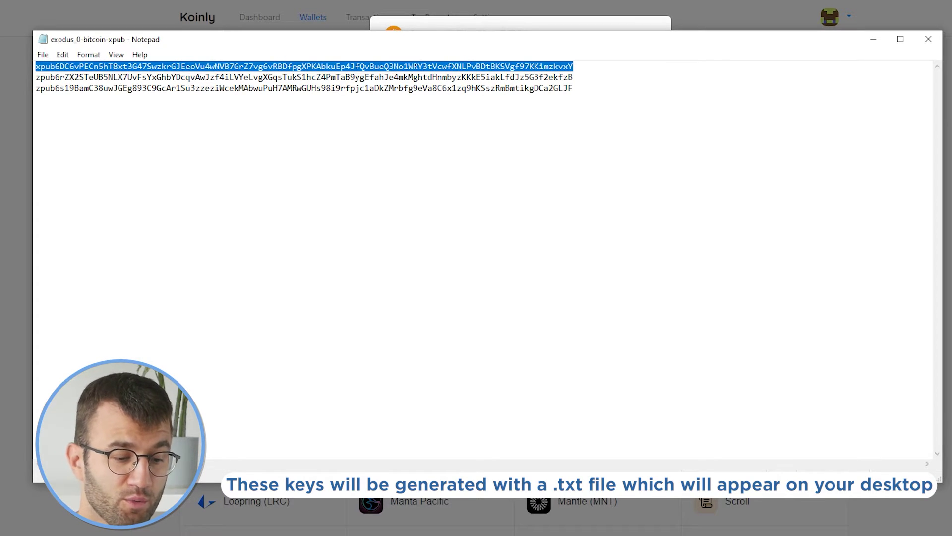
pyautogui.hotkey('alt', 'Tab')
pyautogui.hotkey('ctrl', 'v')
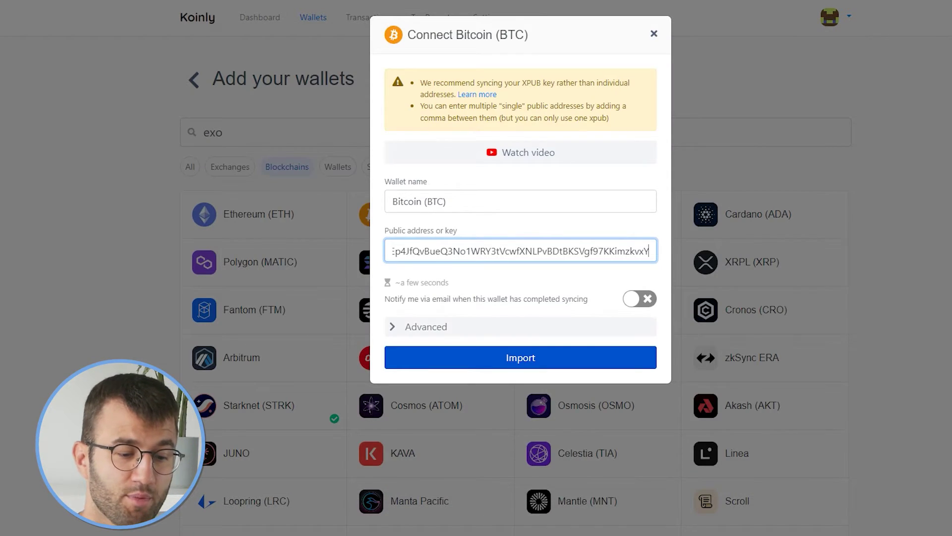
# Step: Import the Bitcoin (BTC) wallet in Koinly using the pasted xpub key
pyautogui.click(446, 357)
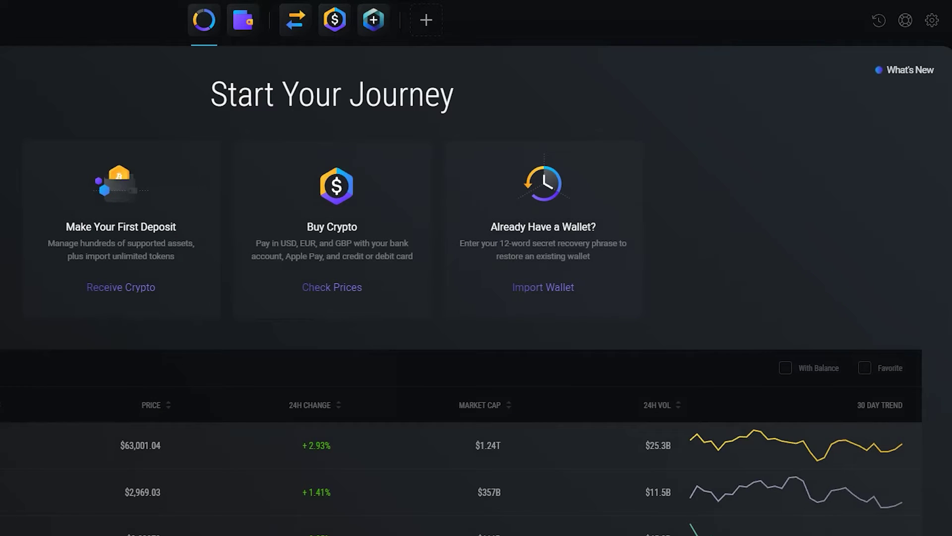
# Step: Export all transactions from the Exodus History view to a CSV file
pyautogui.click(879, 21)
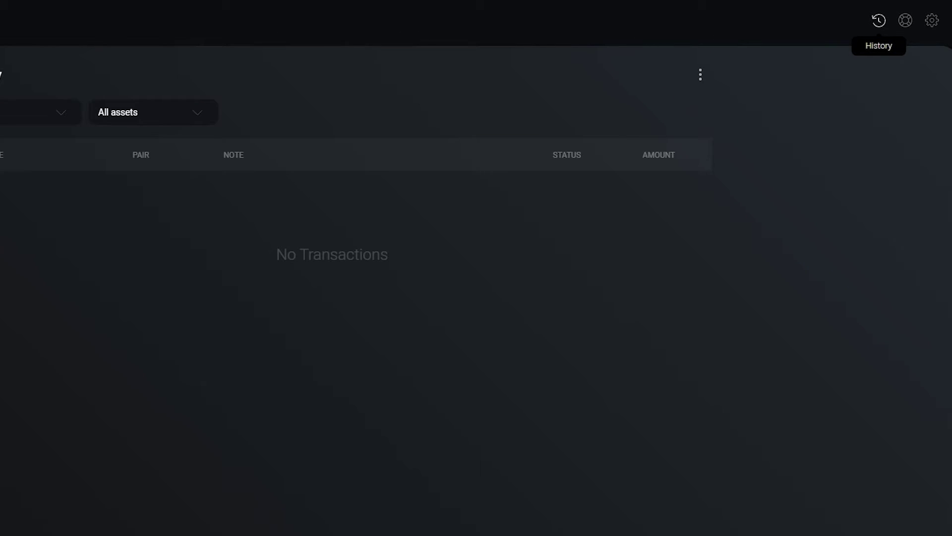
pyautogui.click(700, 74)
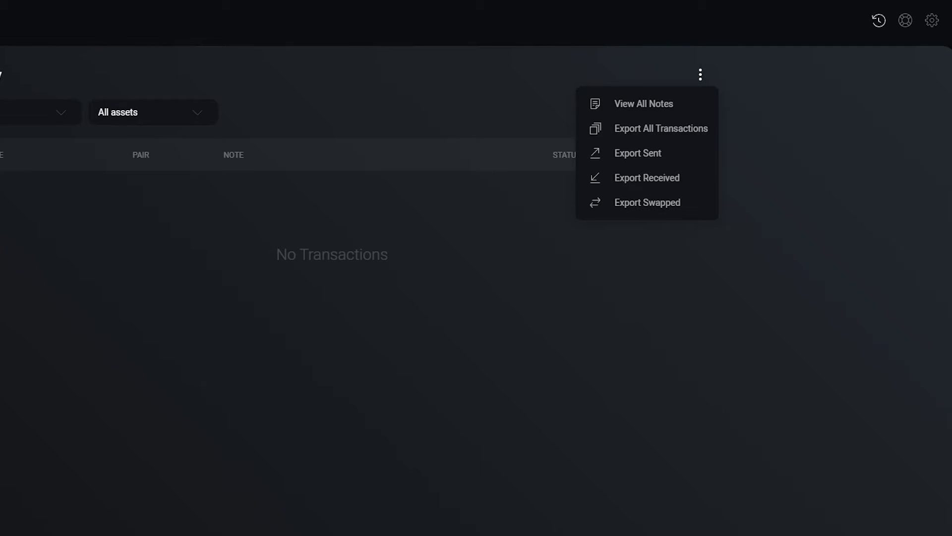
pyautogui.click(661, 128)
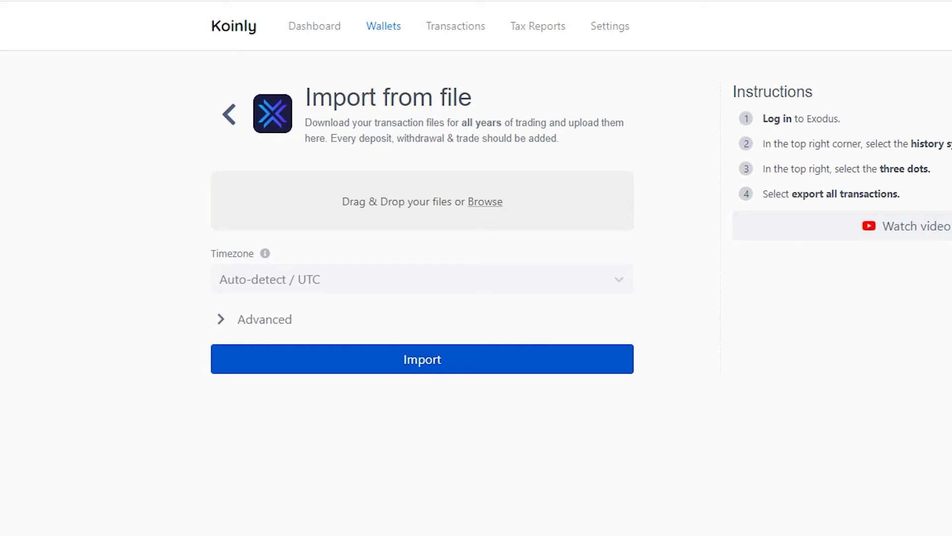
# Step: Drop the exported Exodus transactions file into Koinly's import area and scroll through the imported transactions
pyautogui.moveTo(640, 525); pyautogui.dragTo(385, 209)
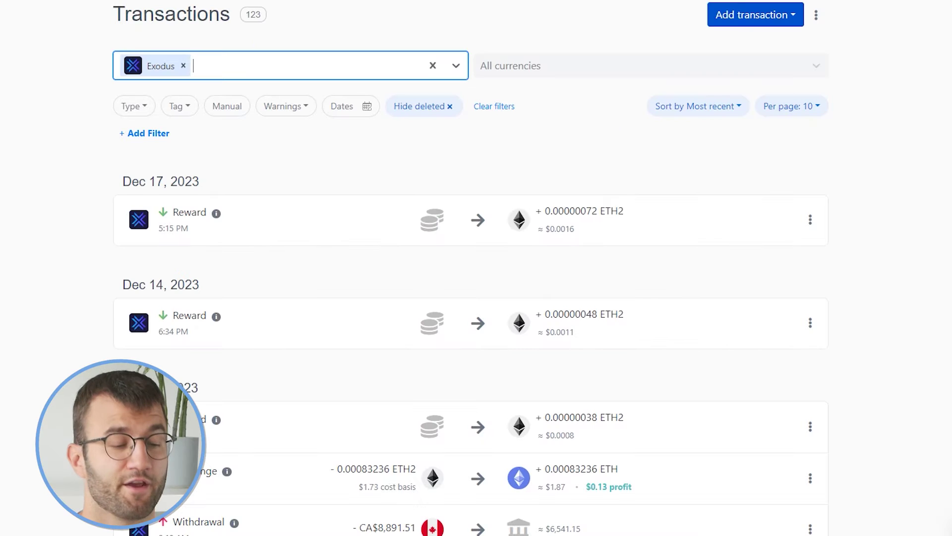
pyautogui.scroll(-1, 476, 268)
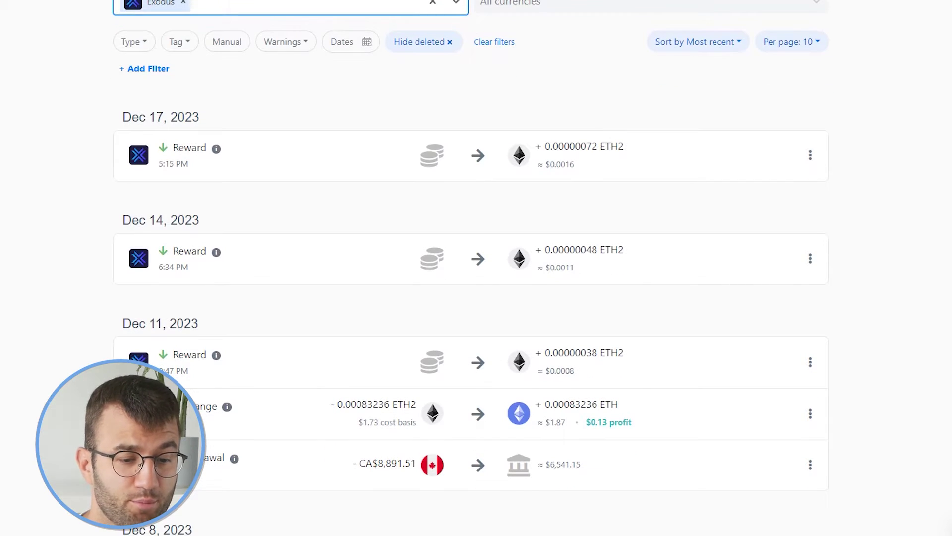
pyautogui.scroll(-3, 476, 268)
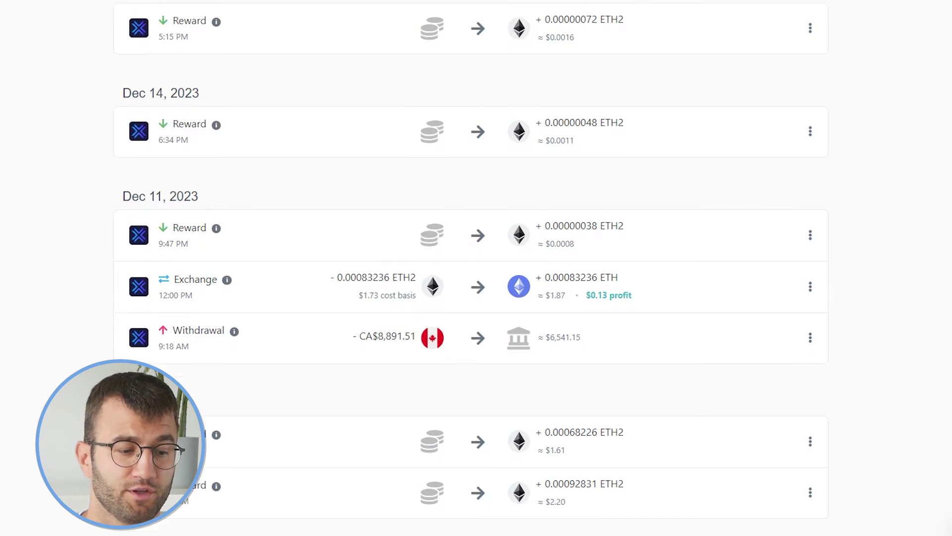
pyautogui.scroll(-3, 476, 268)
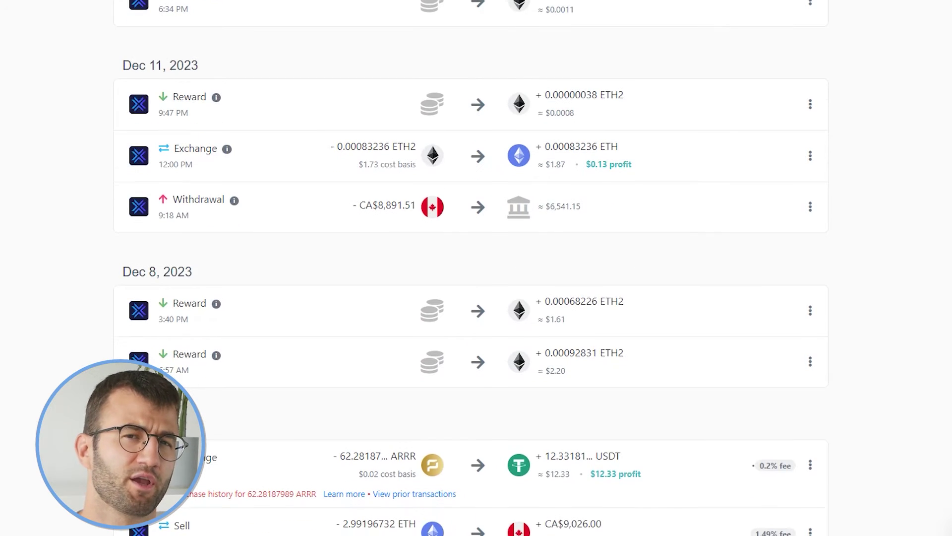
pyautogui.scroll(-3, 476, 268)
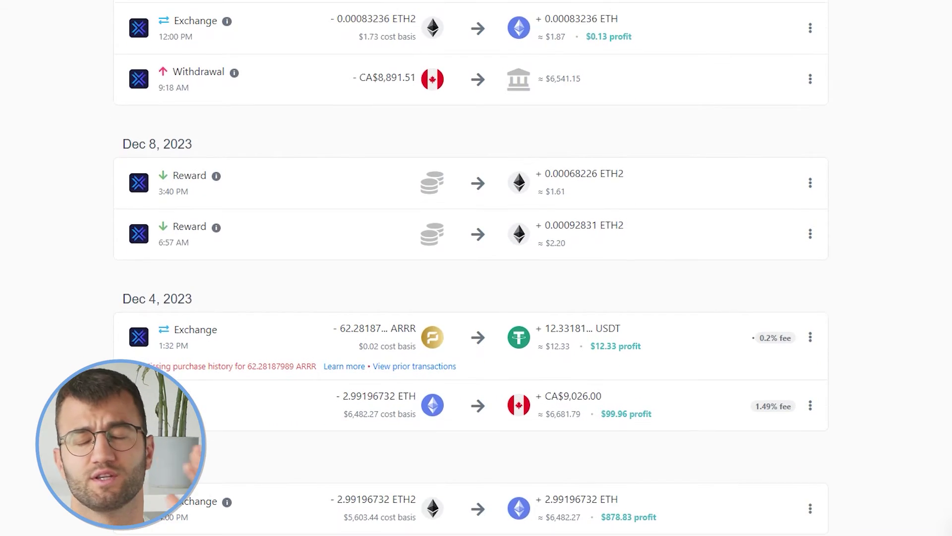
pyautogui.scroll(-2, 476, 267)
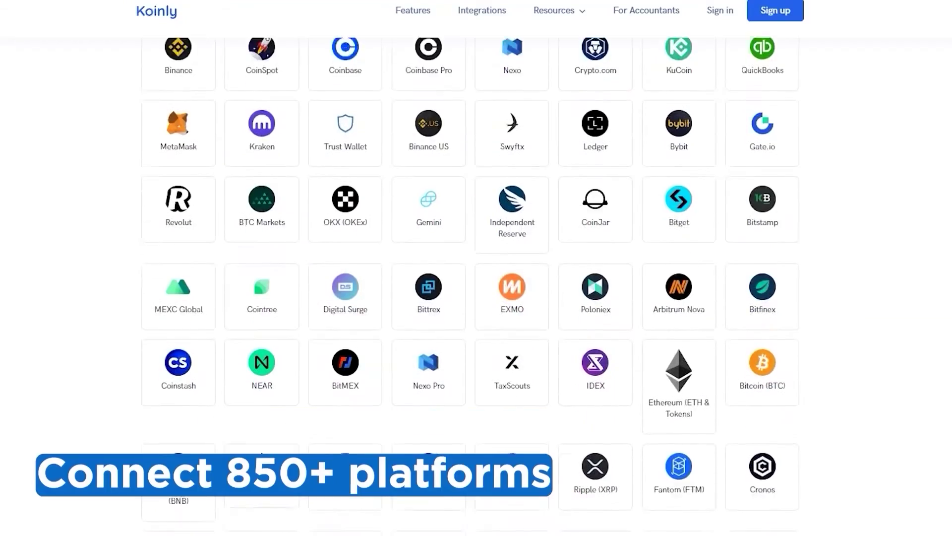
pyautogui.scroll(-5, 471, 286)
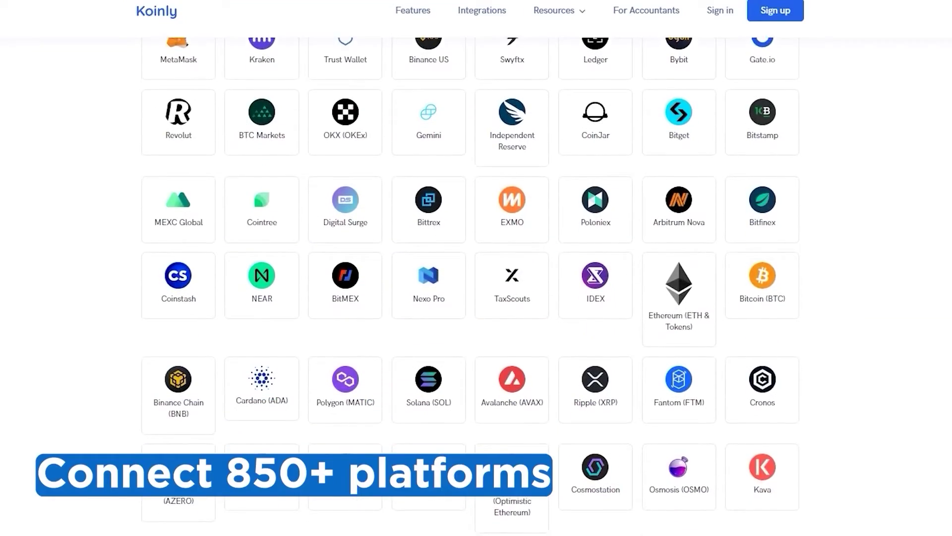
pyautogui.scroll(-6, 471, 286)
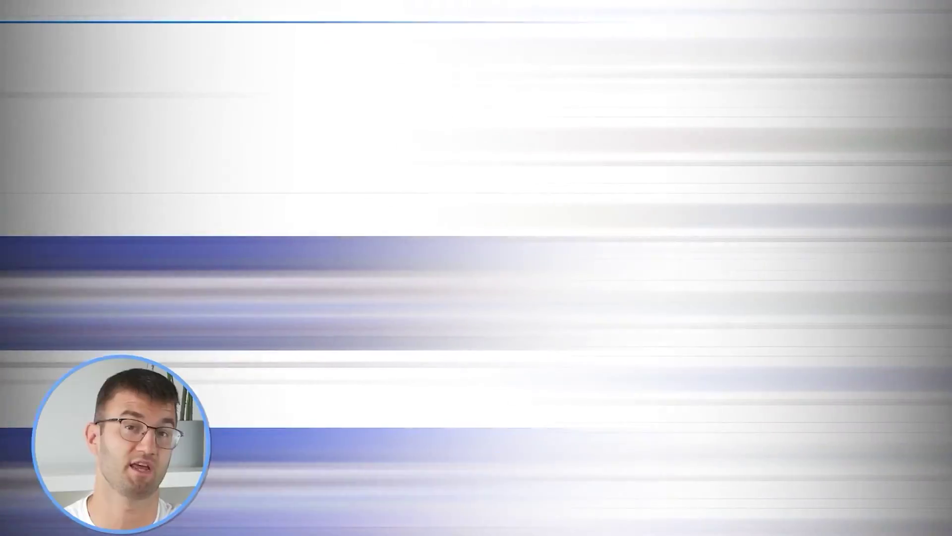
pyautogui.scroll(-7, 476, 286)
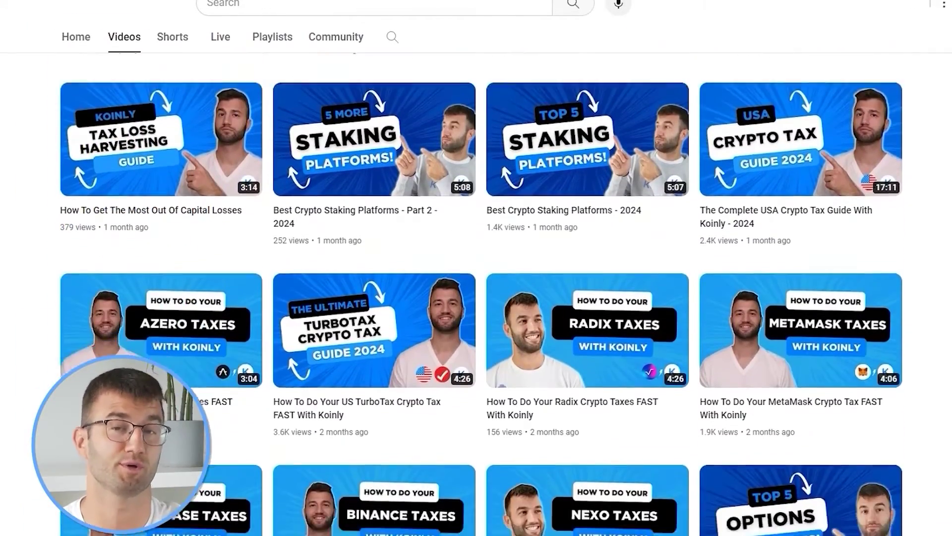
pyautogui.scroll(-2, 476, 285)
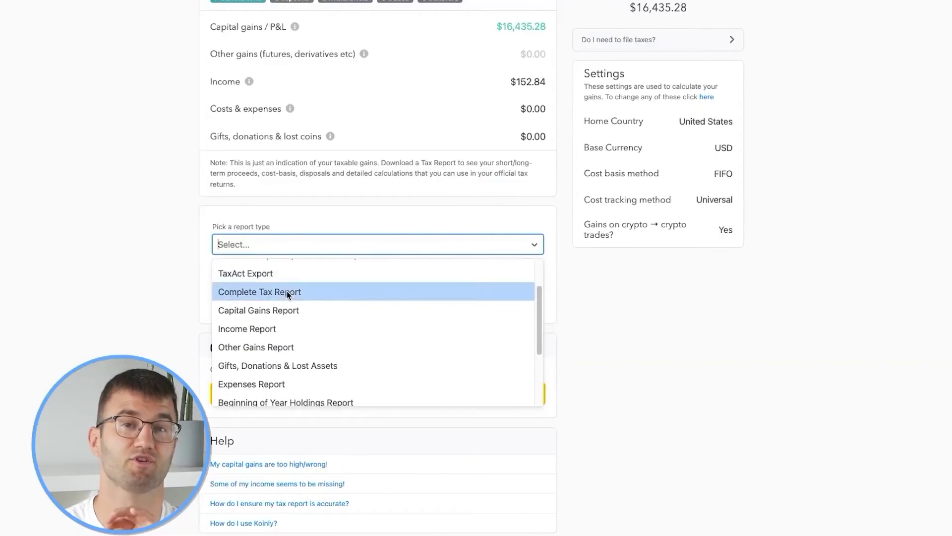
# Step: Choose the Complete Tax Report type and download the report
pyautogui.click(297, 291)
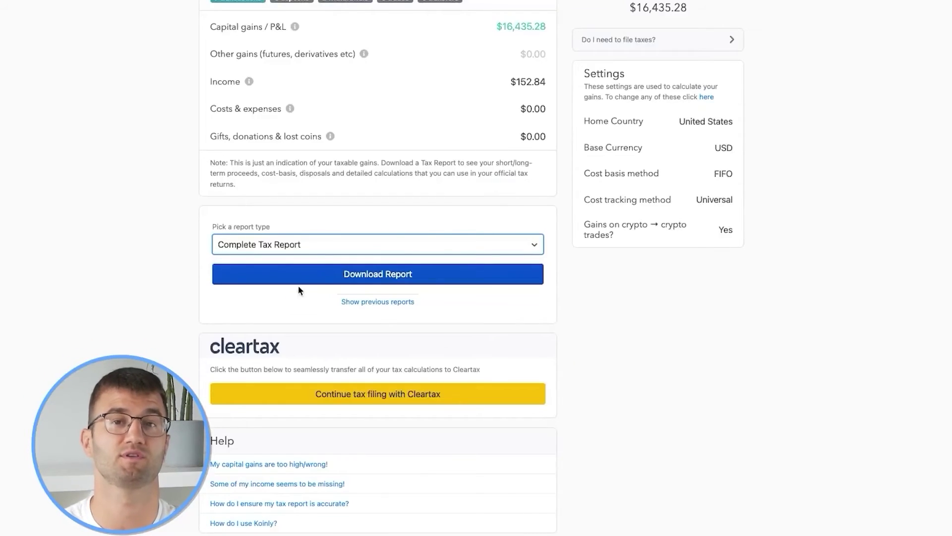
pyautogui.click(408, 273)
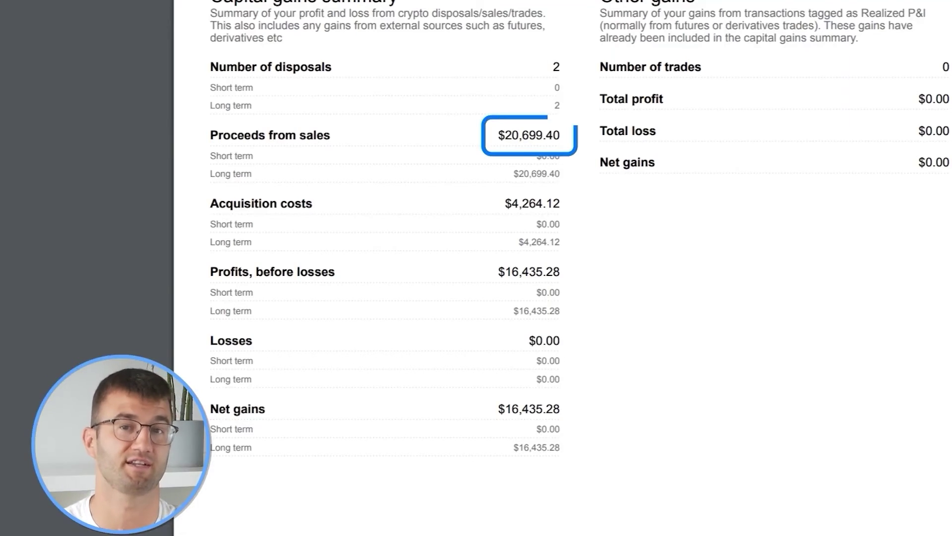